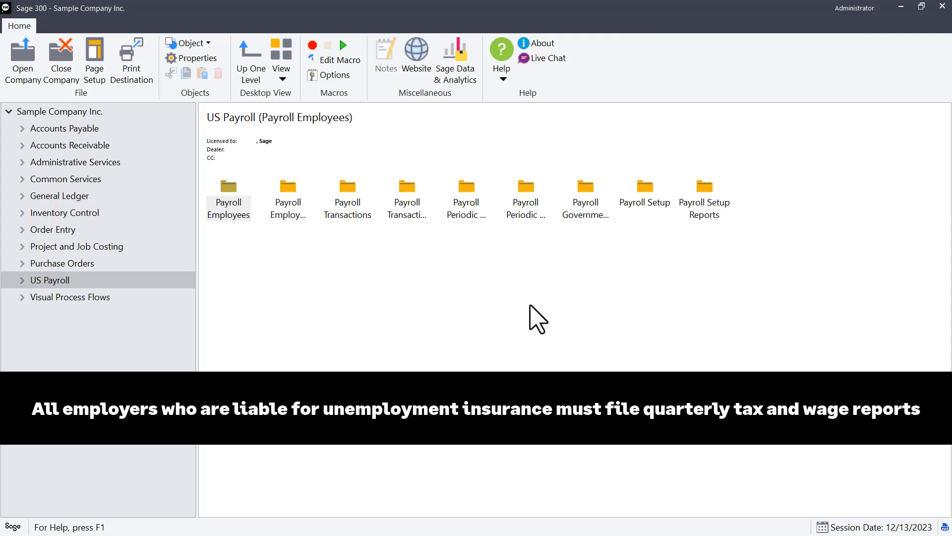
- Open State Tax Filing from US Payroll's government reports and select Texas for the C-3/C-4 report
left_click(21, 281)
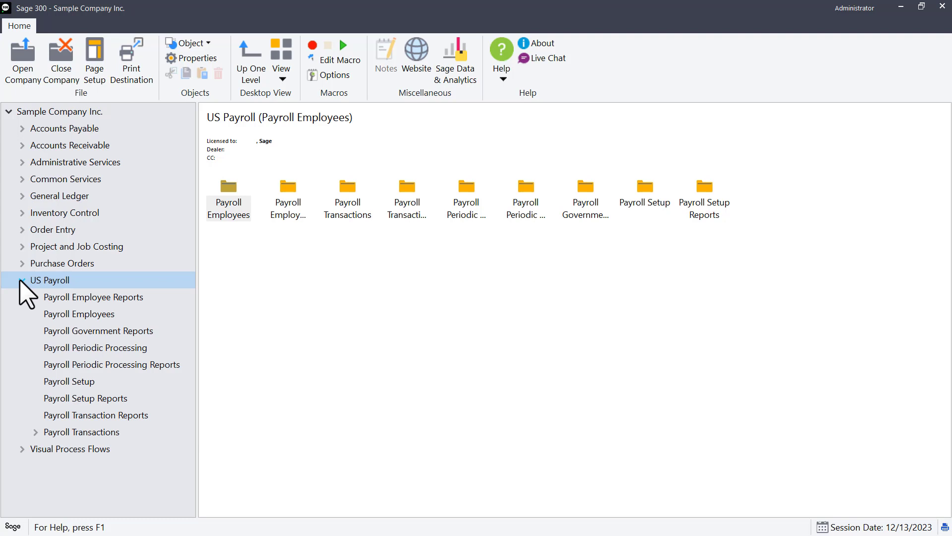
left_click(165, 333)
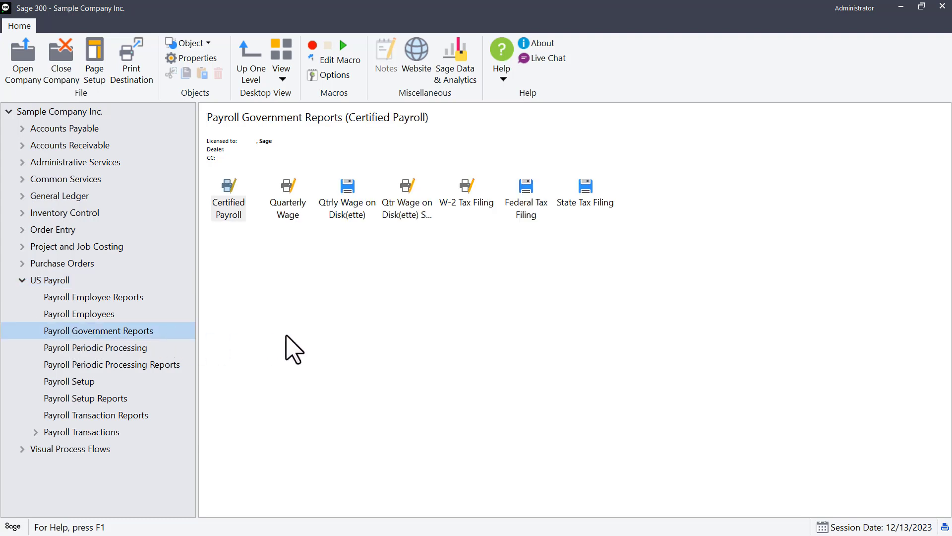
double_click(592, 189)
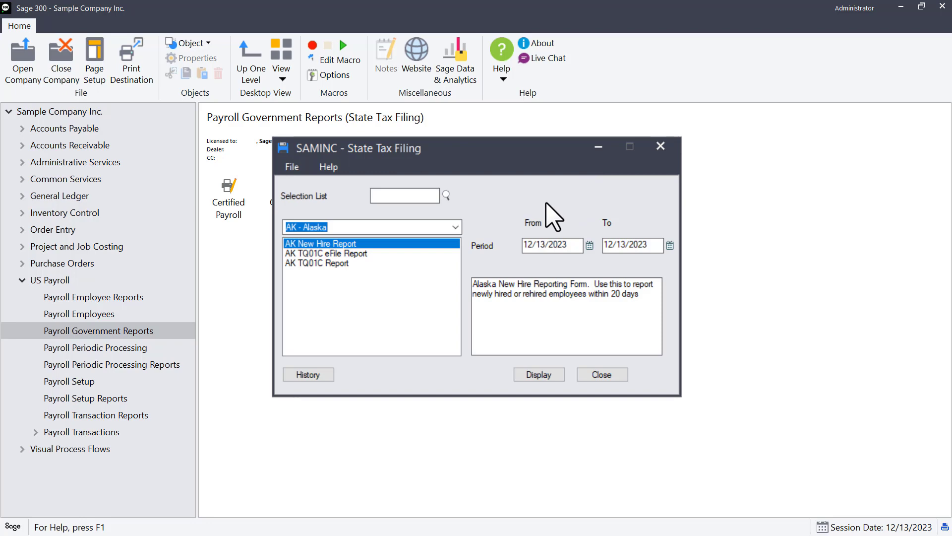
left_click(455, 228)
key("t")
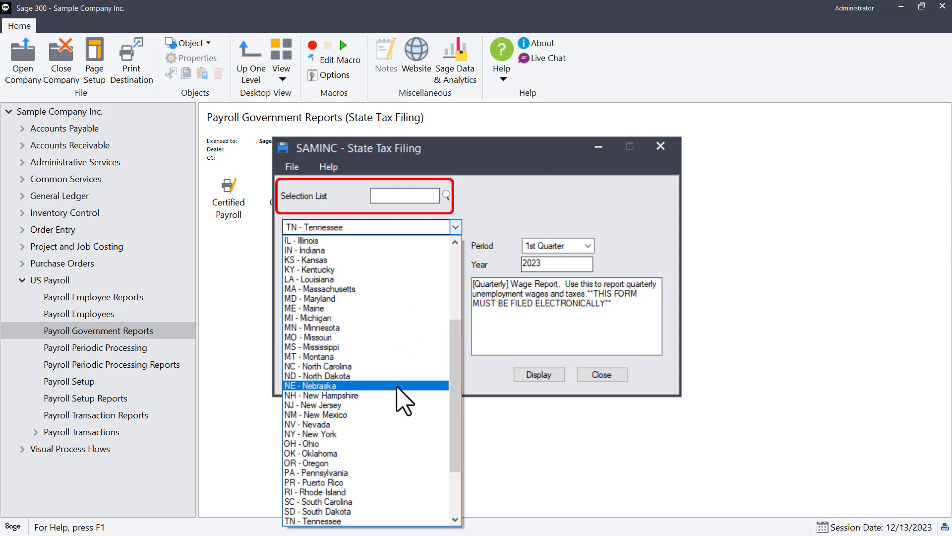
scroll(393, 425, "down", 2)
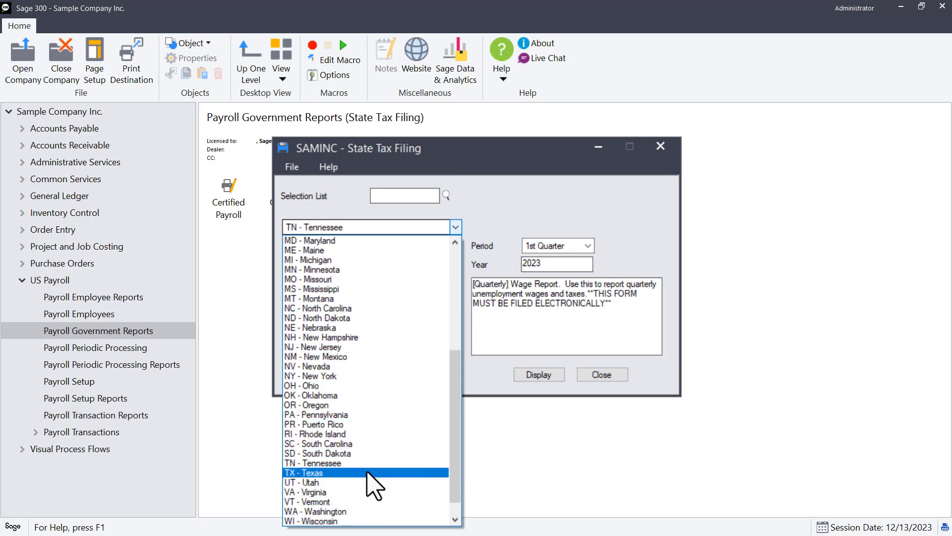
left_click(368, 475)
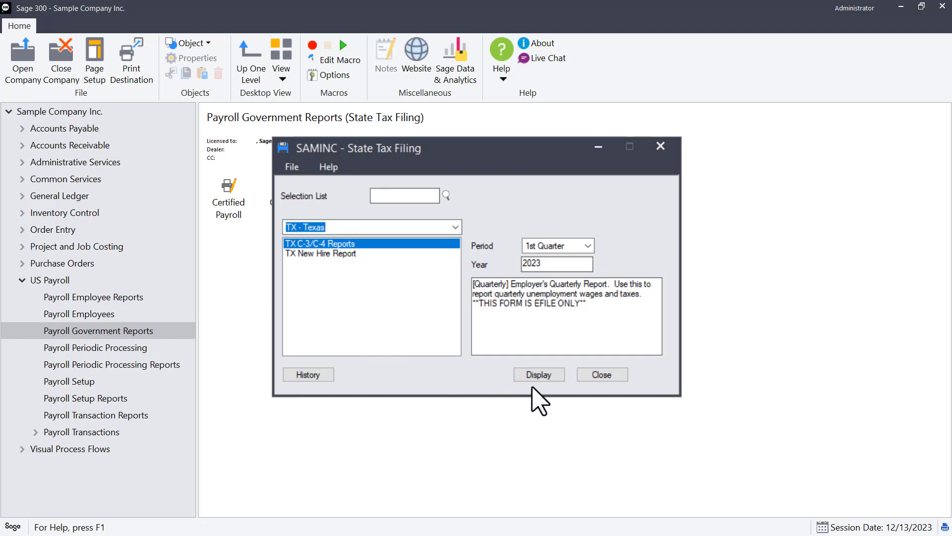
- Display the TX C-3/C-4 report and dismiss the Report Steps and Red Fields notices
left_click(560, 378)
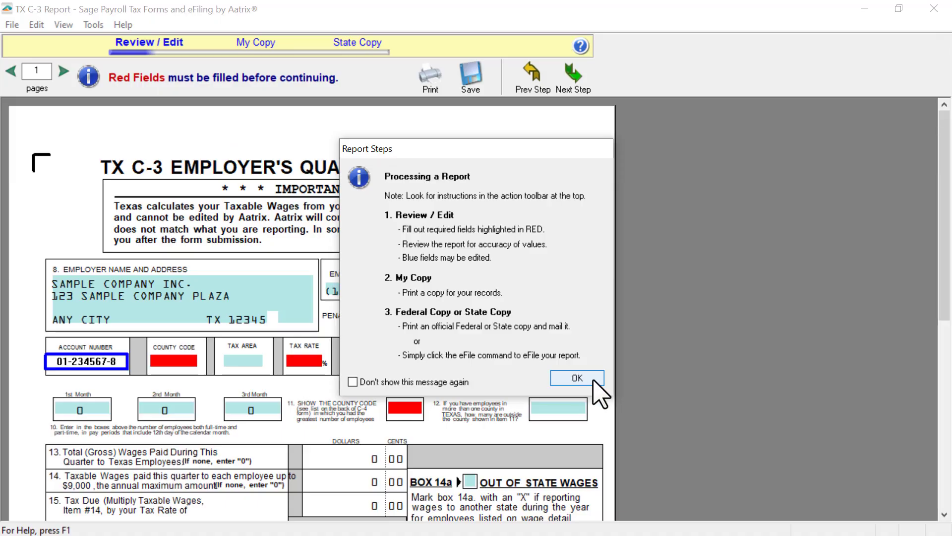
left_click(596, 381)
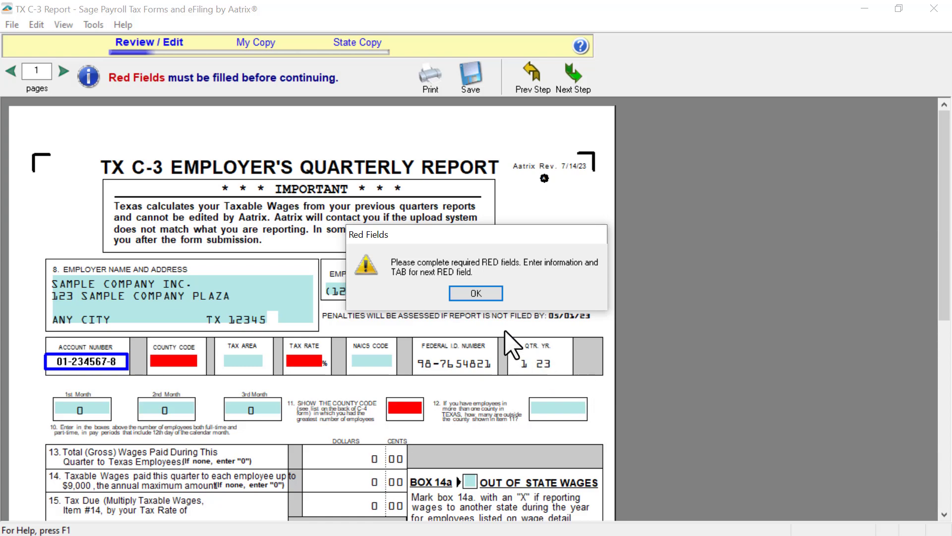
left_click(477, 294)
- Fill in the county code, 2.00% tax rate, Dallas county (113) and signature, then advance
left_click(173, 361)
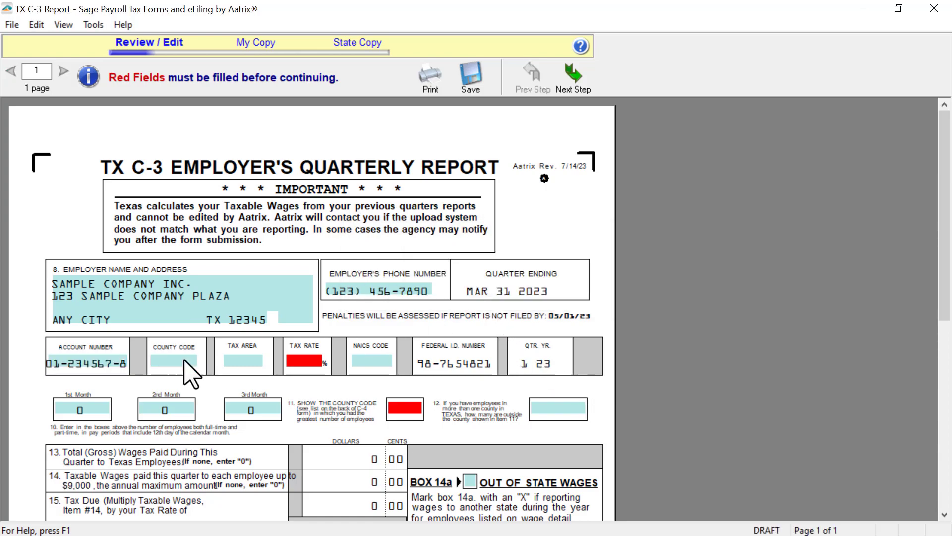
type("TX")
left_click(303, 361)
type("2.00")
left_click(405, 411)
scroll(446, 283, "down", 10)
left_click(453, 270)
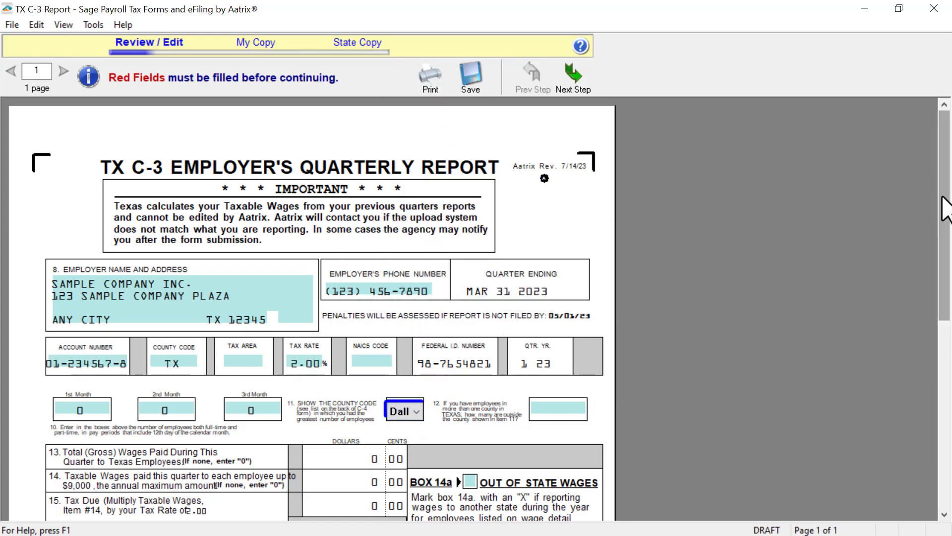
left_click_drag(944, 219, 943, 406)
left_click(487, 370)
type("John Doe")
scroll(506, 298, "up", 5)
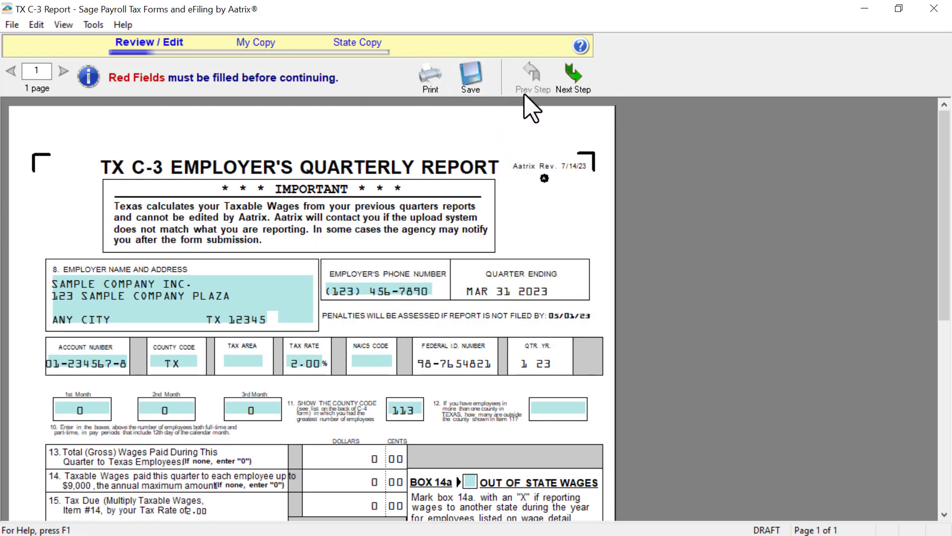
left_click(573, 78)
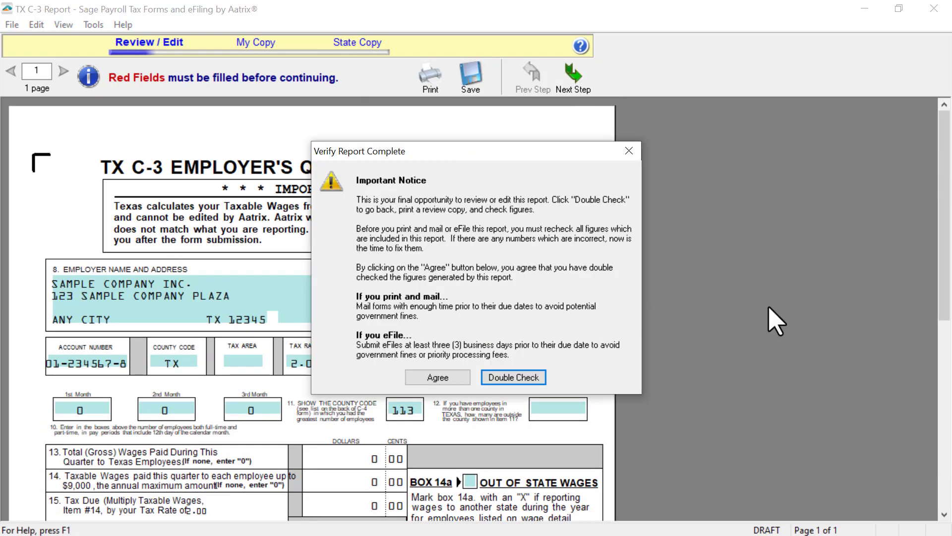
- Agree the TX C-3 figures are checked, pass My Copy, and choose Print to file
left_click(458, 378)
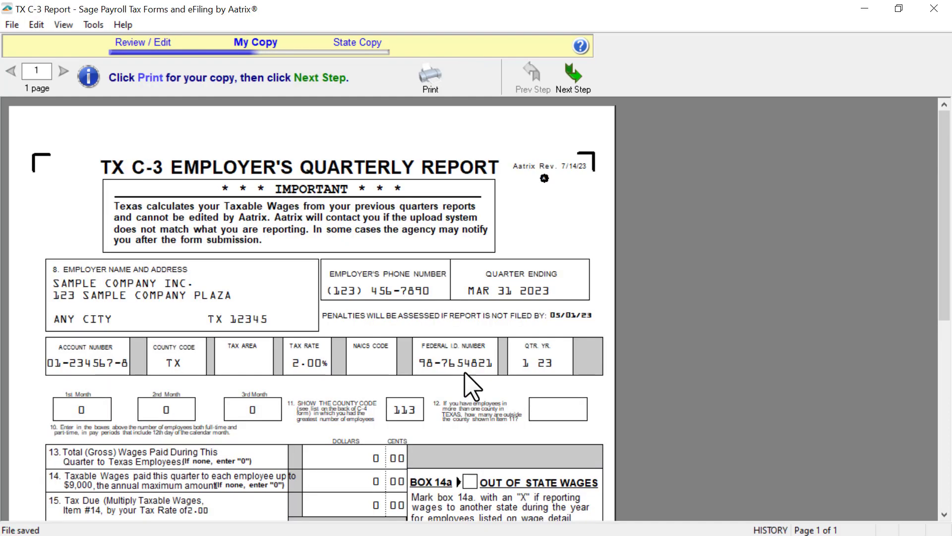
left_click(573, 75)
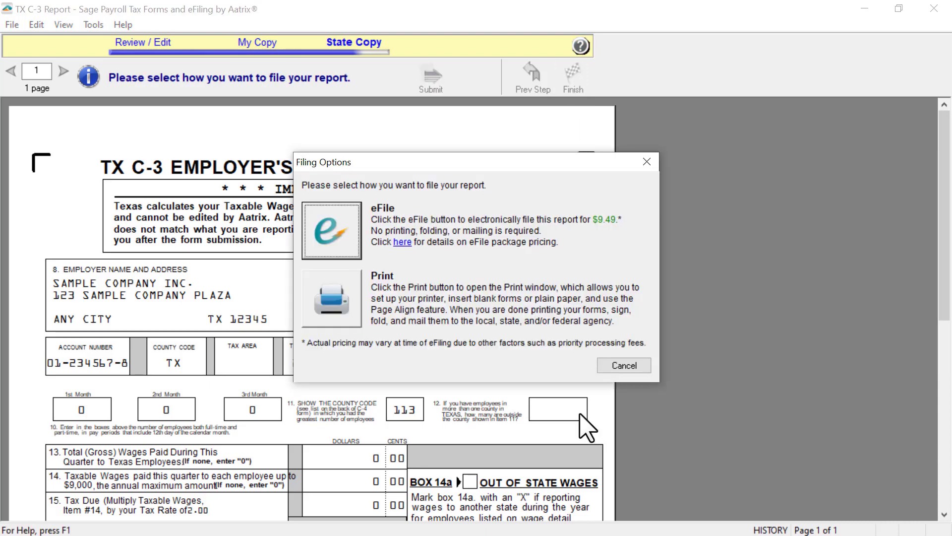
left_click(354, 313)
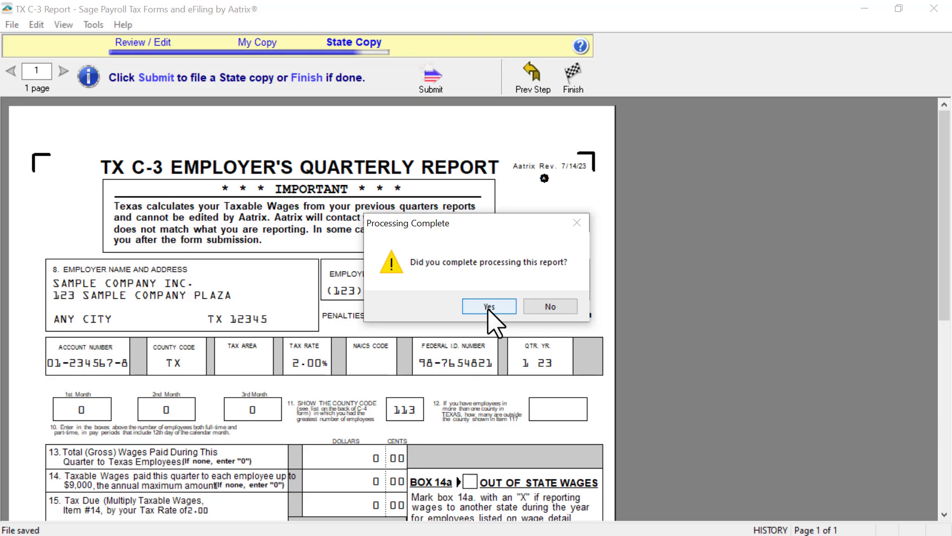
- Confirm TX C-3 processing is complete with Yes and close the State Tax Filing window
left_click(489, 309)
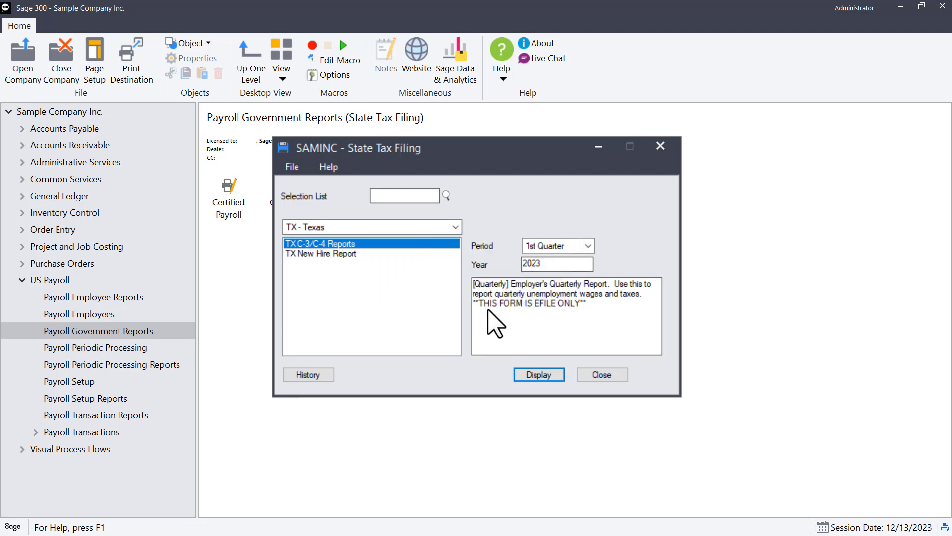
left_click(672, 151)
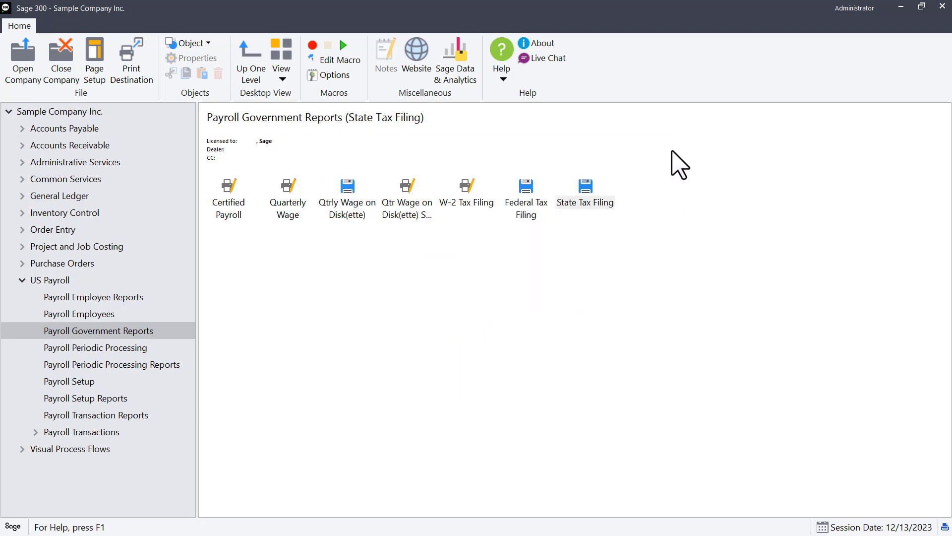